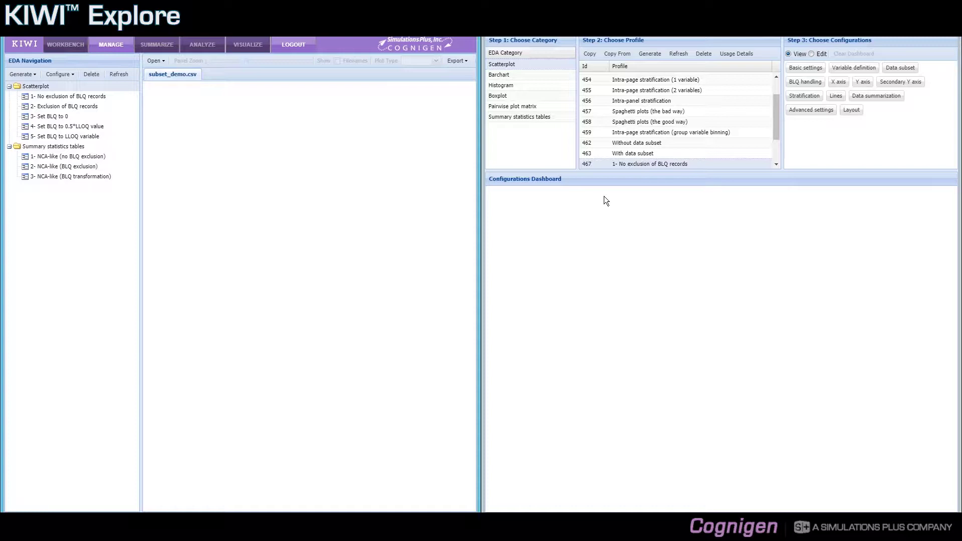
- Display the "1- No exclusion of BLQ records" scatterplot and review the BLQ handling settings of its profile
click(100, 96)
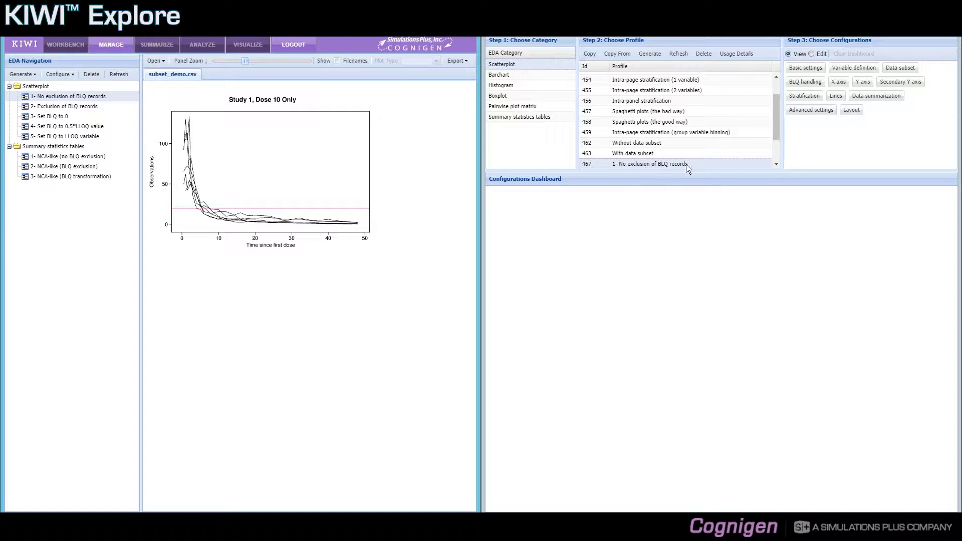
drag(773, 132, 774, 142)
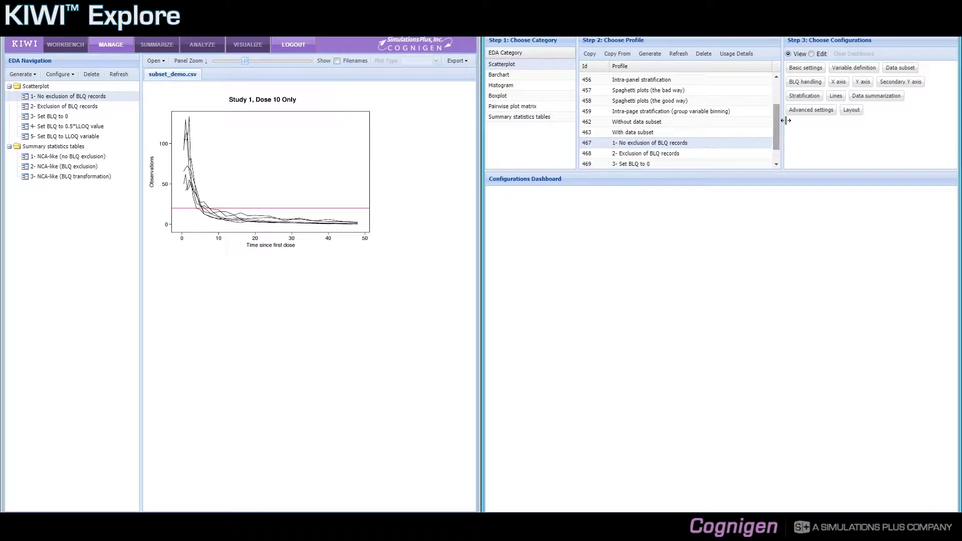
click(802, 83)
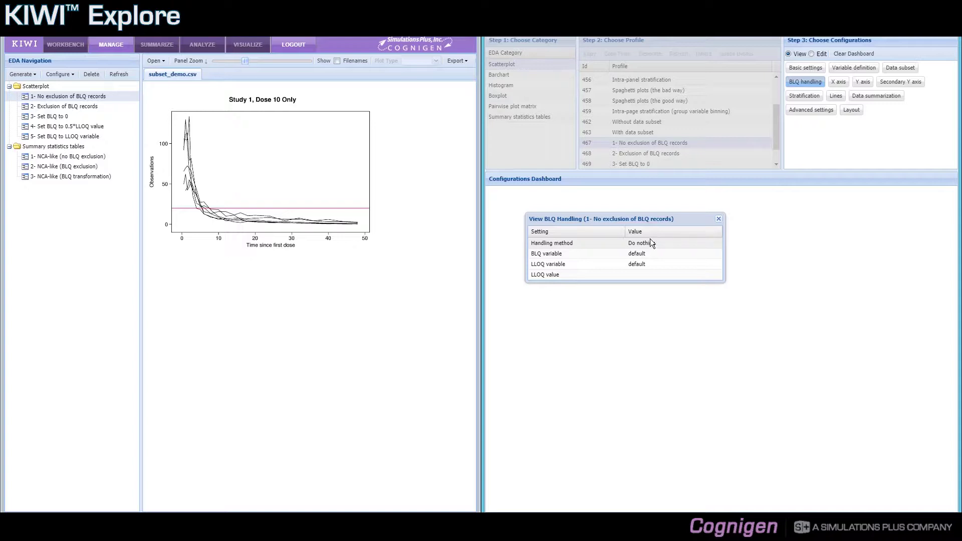
click(718, 220)
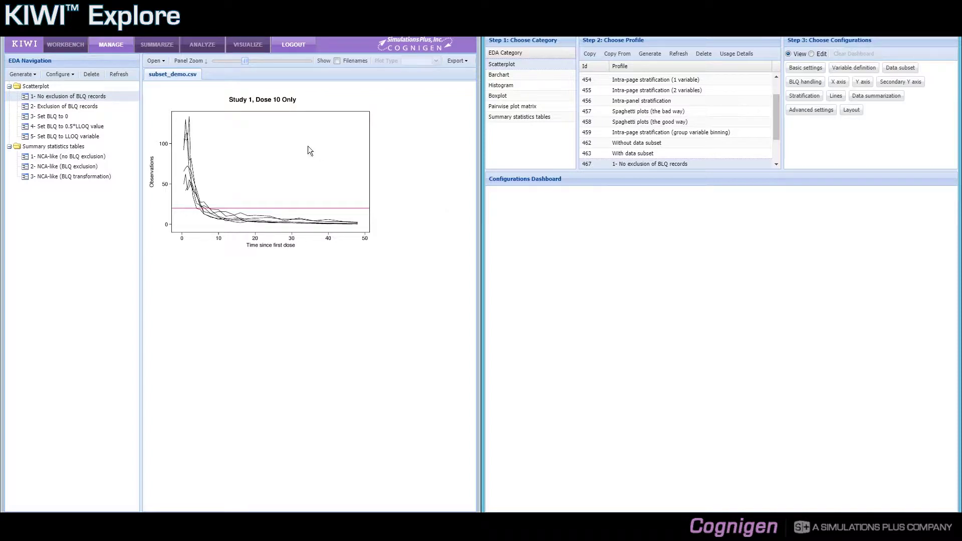
- Display the "2- Exclusion of BLQ records" scatterplot and review the matching profile's BLQ handling settings in view mode
click(101, 108)
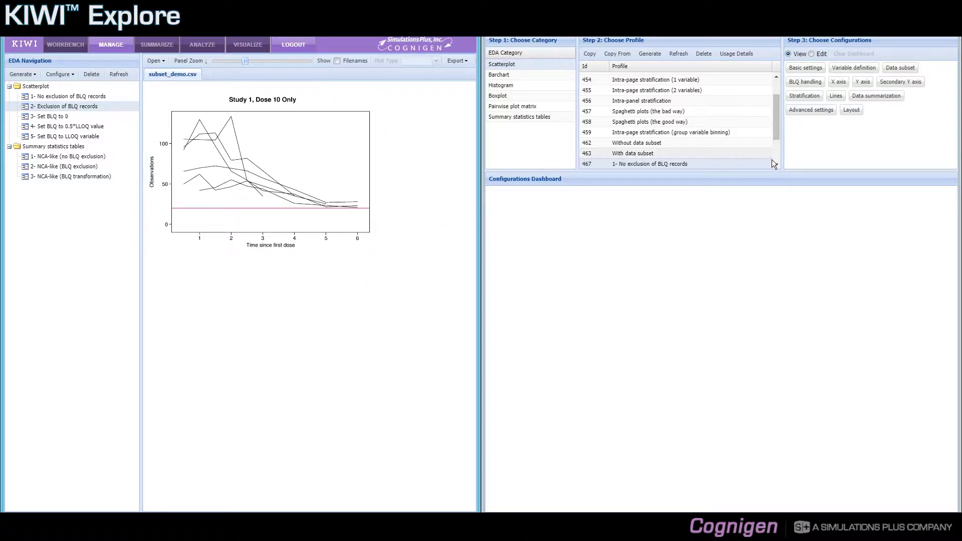
scroll(756, 160, down, 2)
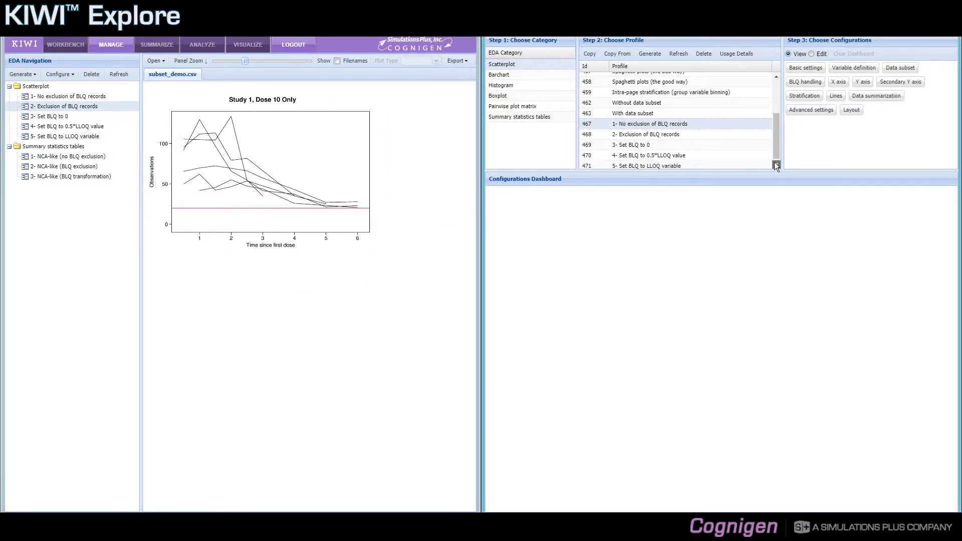
click(724, 138)
click(794, 56)
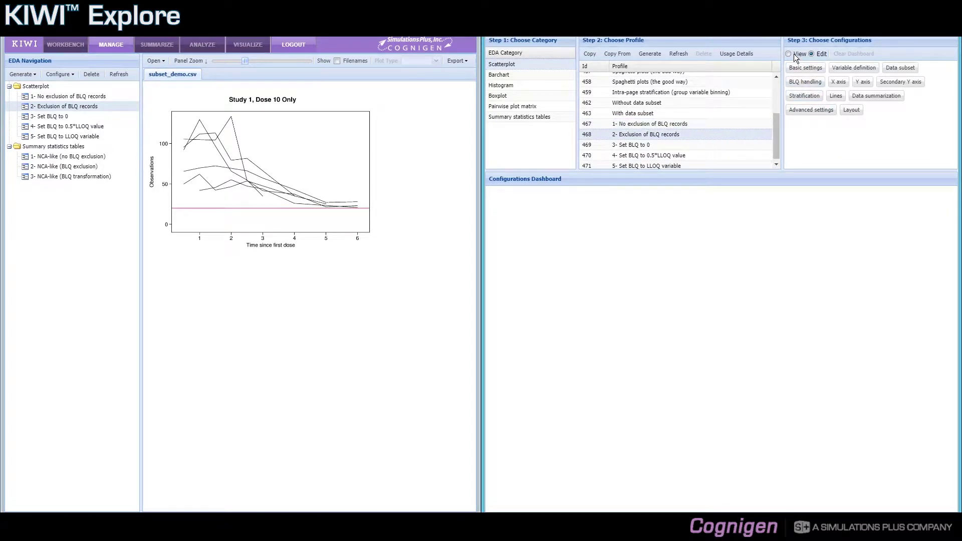
click(801, 83)
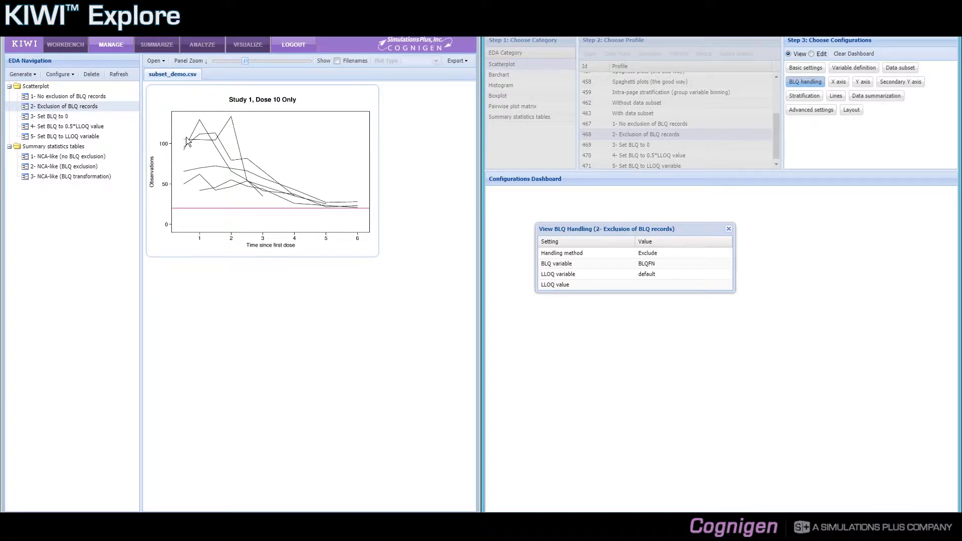
click(729, 230)
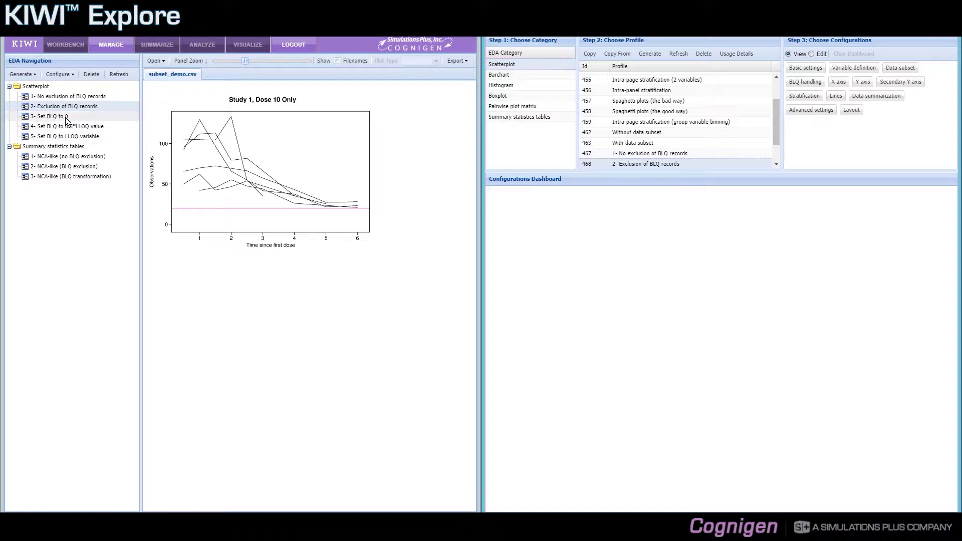
- Compare the "1- No exclusion of BLQ records" and "3- Set BLQ to 0" scatterplots, and review the latter profile's BLQ handling settings
click(68, 99)
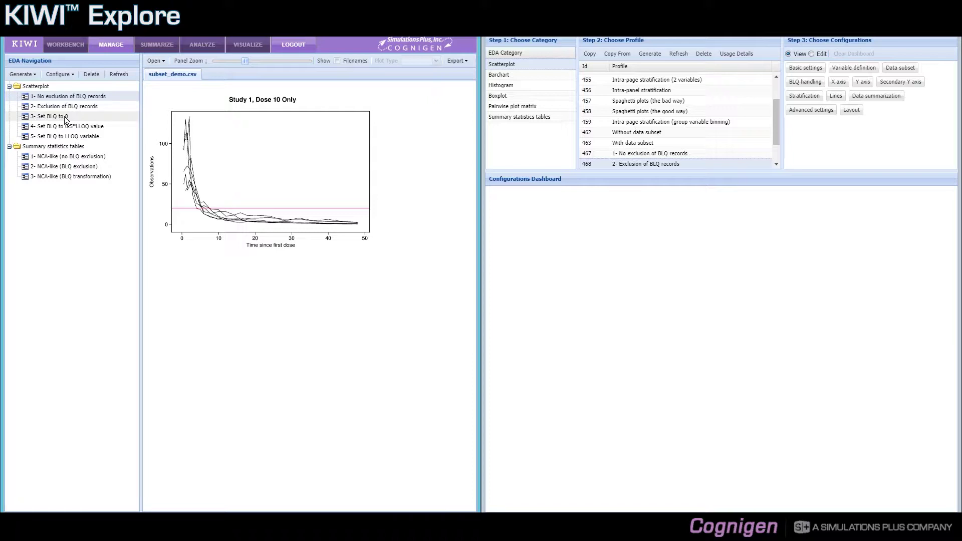
click(65, 119)
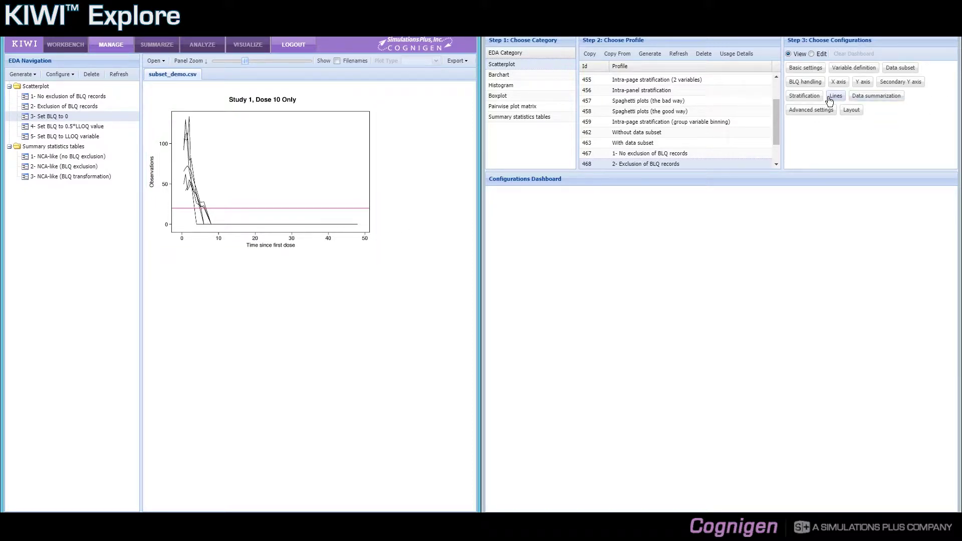
click(804, 81)
scroll(777, 140, down, 3)
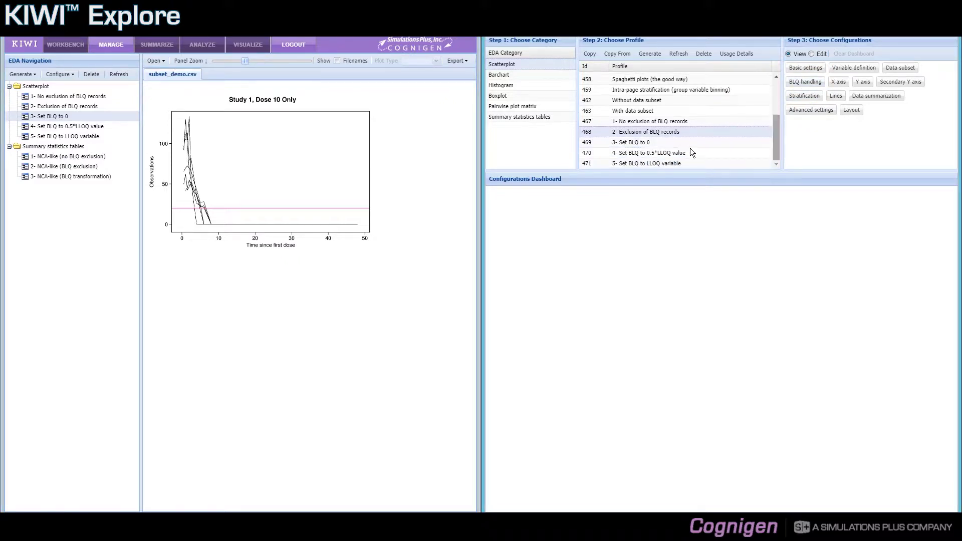
click(669, 143)
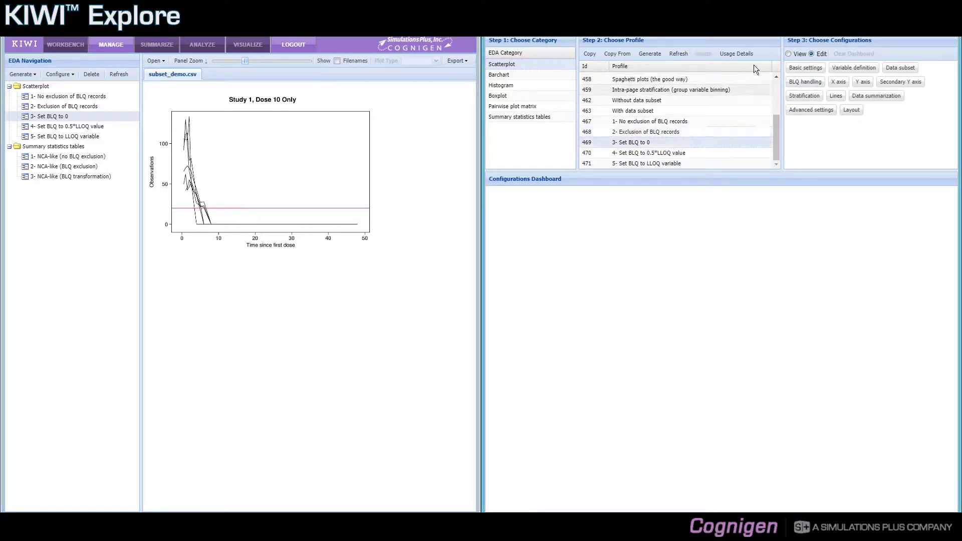
click(799, 83)
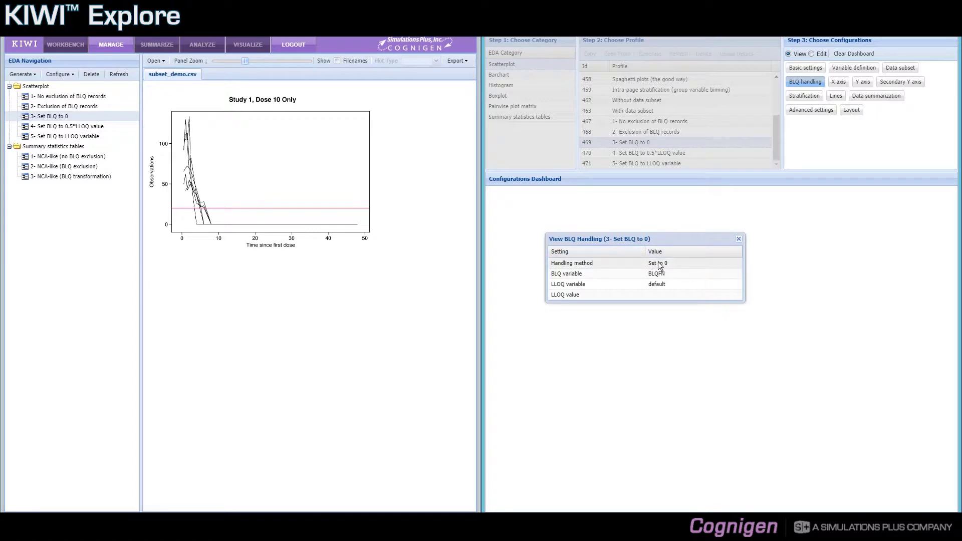
click(738, 240)
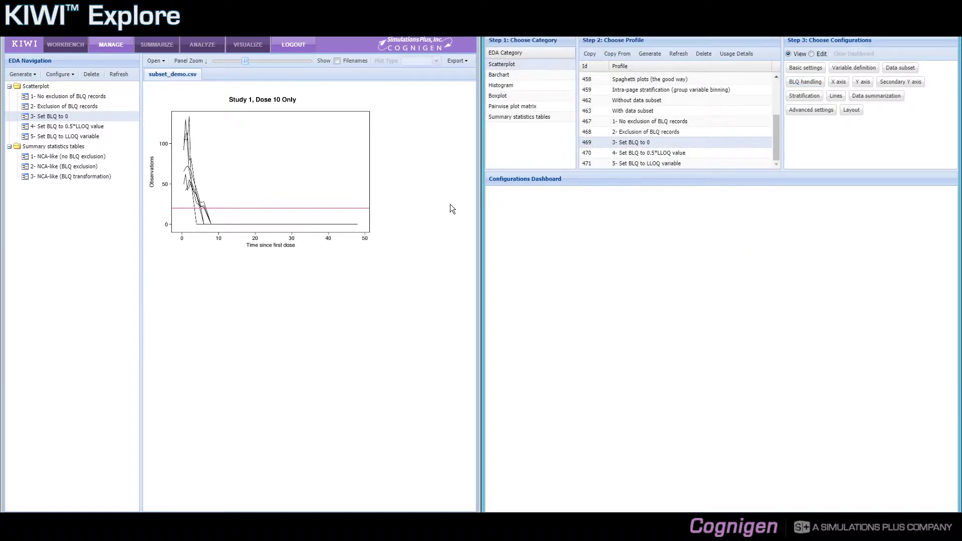
- Display the "4- Set BLQ to 0.5*LLOQ value" scatterplot and review the matching profile's BLQ handling settings in view mode
click(95, 126)
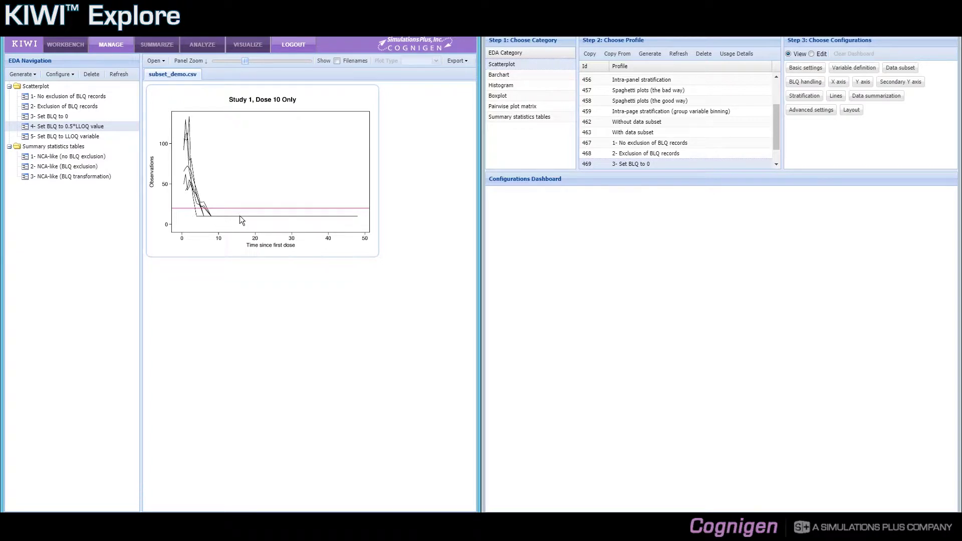
scroll(775, 123, down, 1)
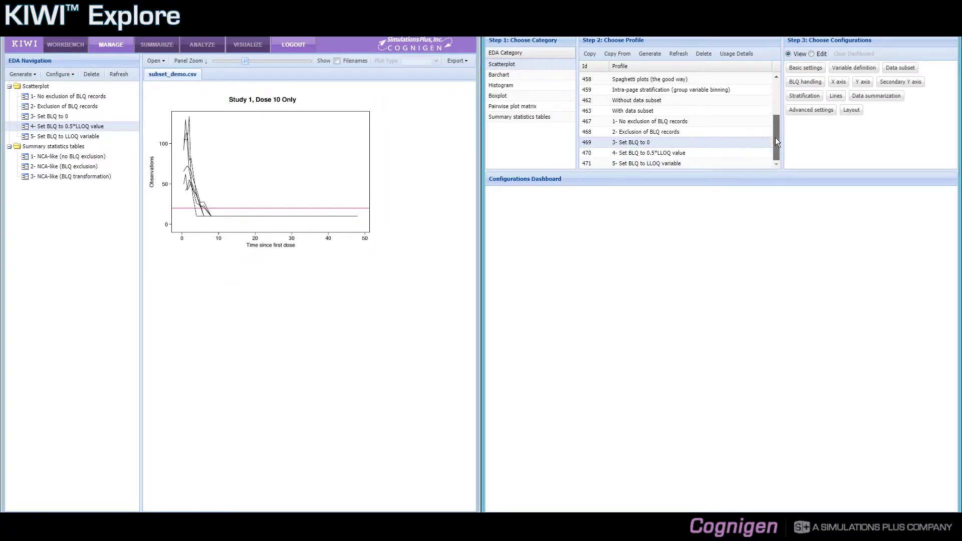
click(729, 151)
click(793, 55)
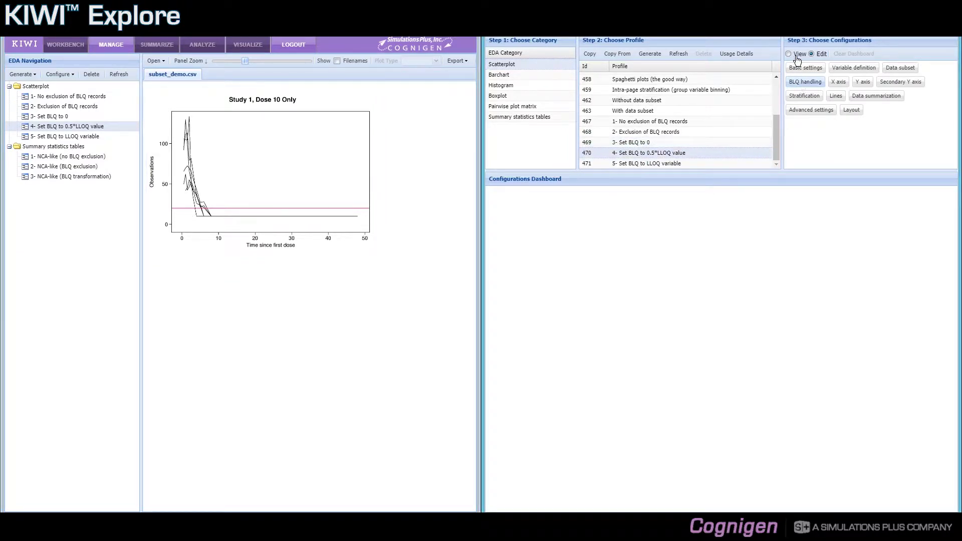
click(802, 83)
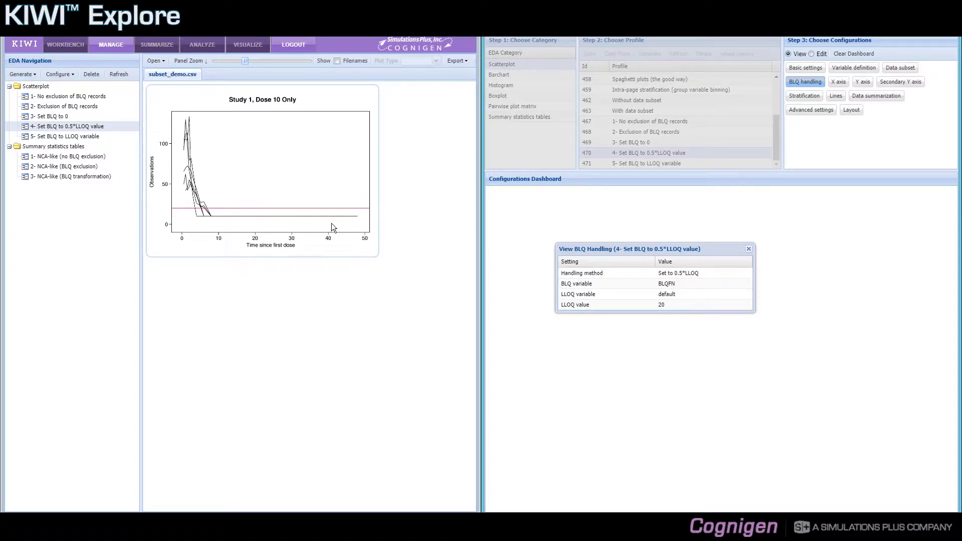
click(748, 249)
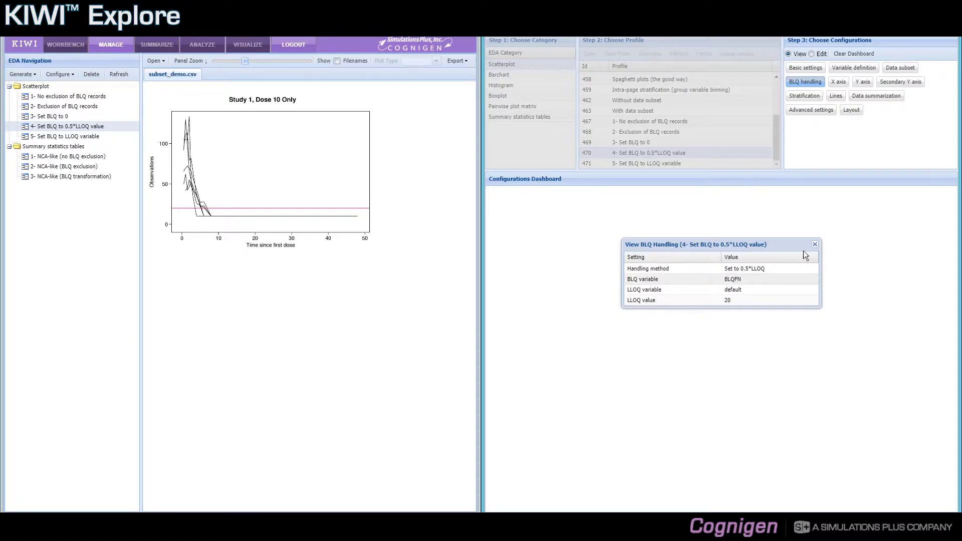
click(814, 245)
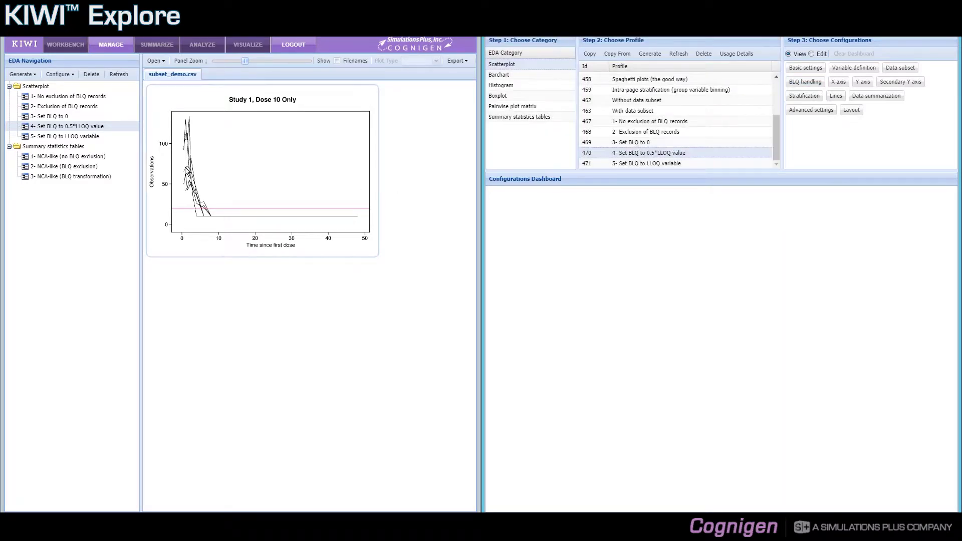
- Display the "5- Set BLQ to LLOQ variable" scatterplot and review the BLQ handling settings of its profile
click(86, 136)
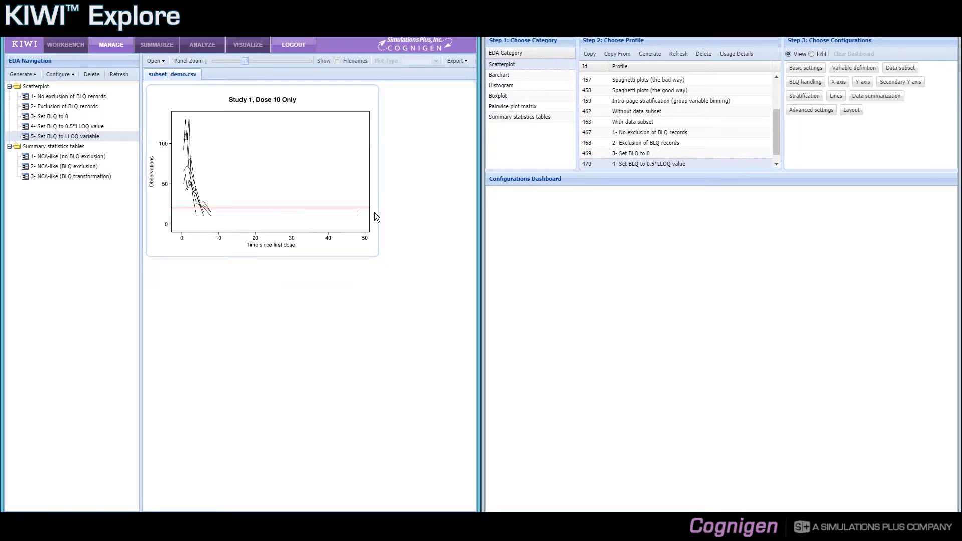
scroll(776, 157, down, 1)
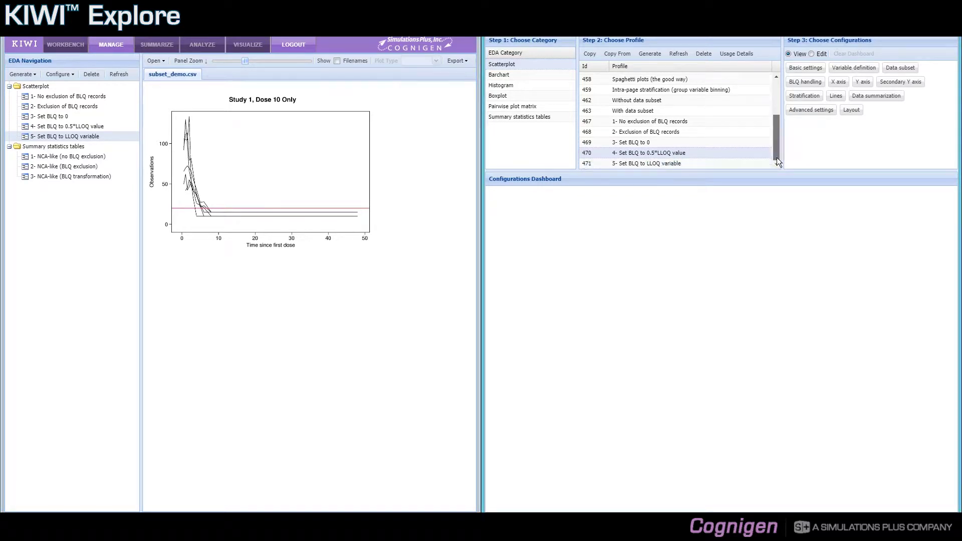
click(736, 163)
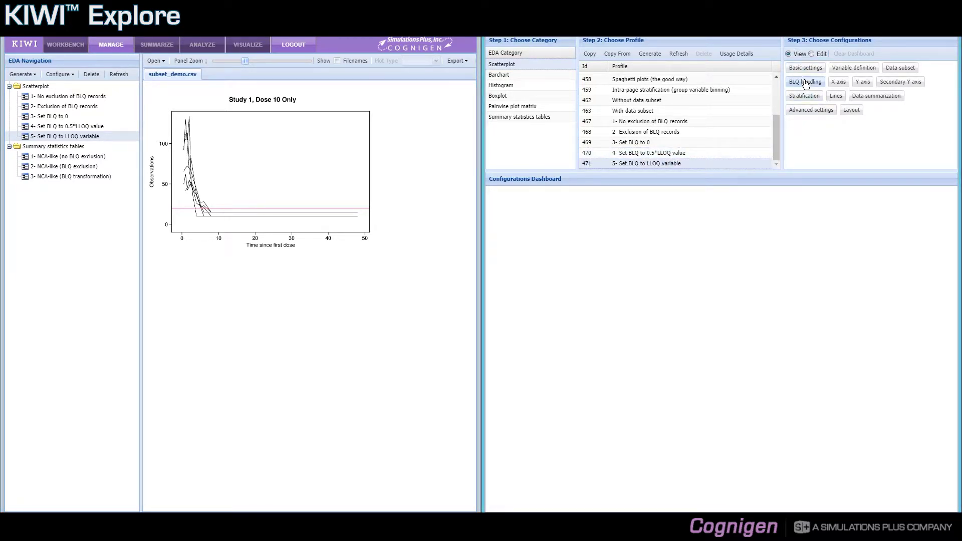
click(805, 82)
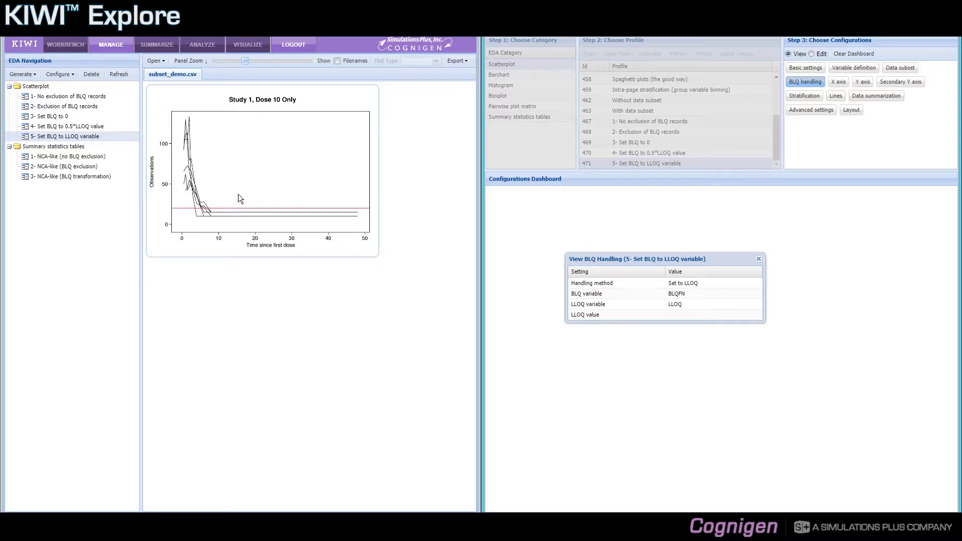
click(757, 260)
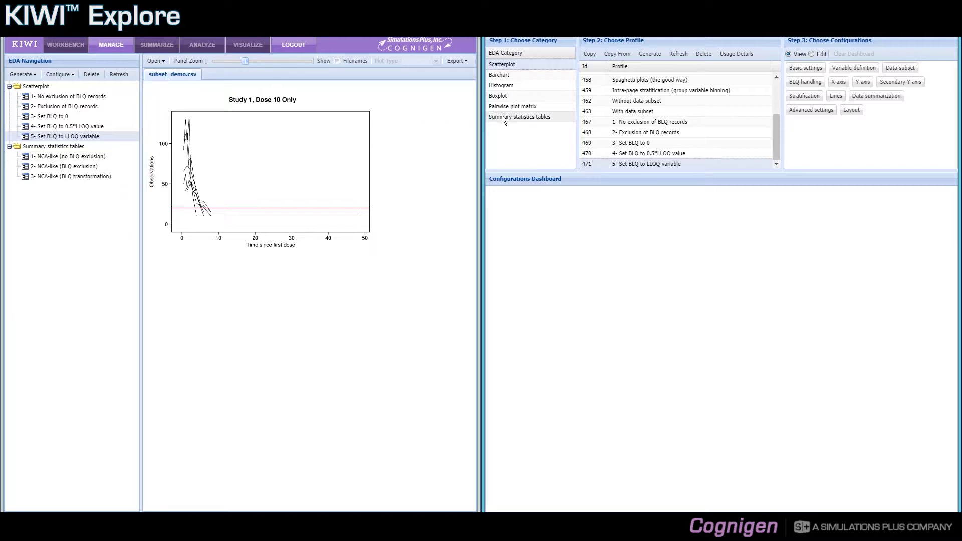
- Display the "1- NCA-like (no BLQ exclusion)" summary statistics table and adjust the pane widths to examine its columns
click(101, 160)
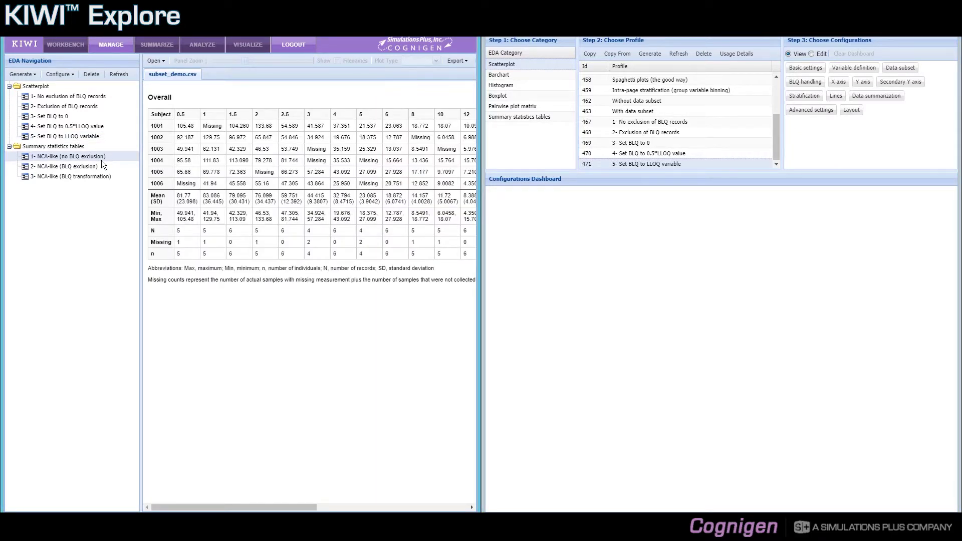
drag(140, 161, 126, 162)
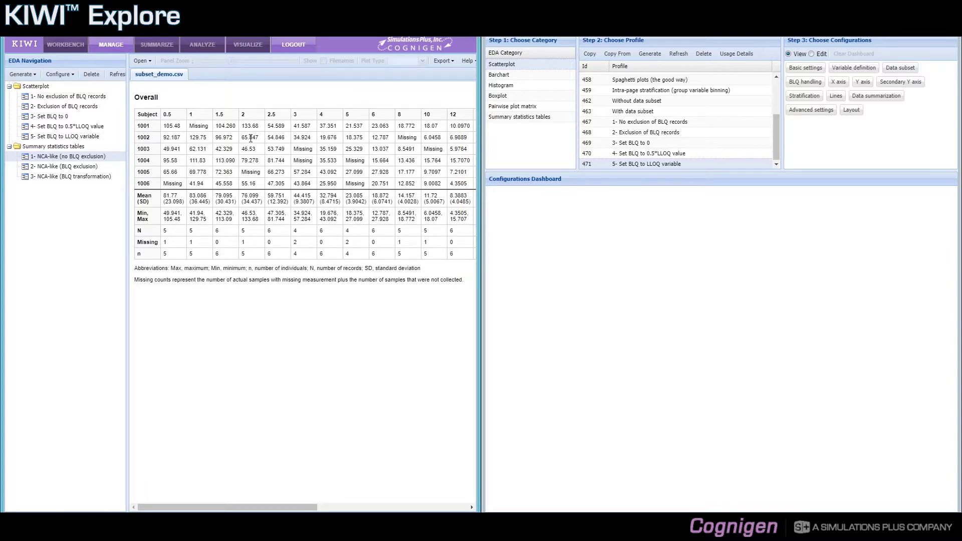
drag(480, 159, 536, 160)
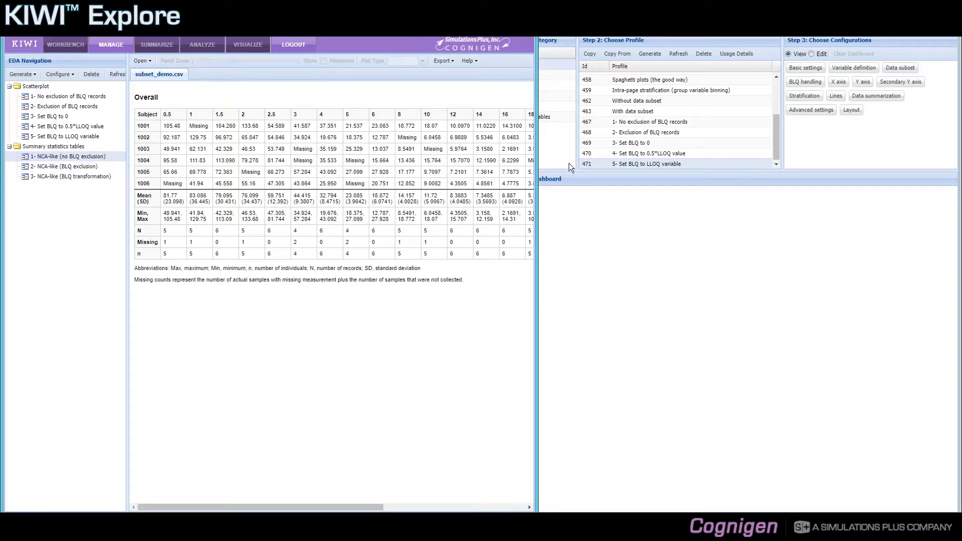
drag(532, 181, 482, 185)
- Review the basic settings of the "1- NCA-like (no BLQ exclusion)" profile in the Summary statistics tables category
click(514, 119)
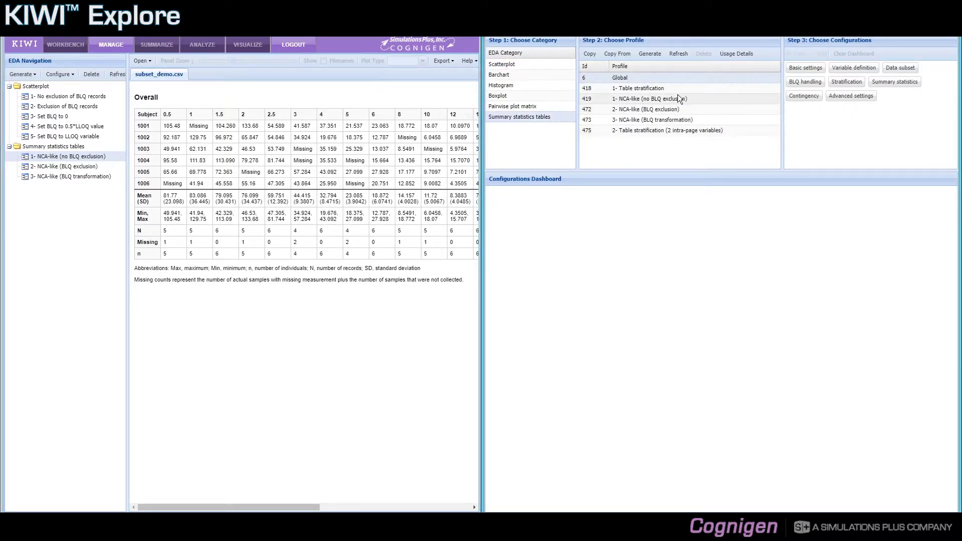
click(668, 99)
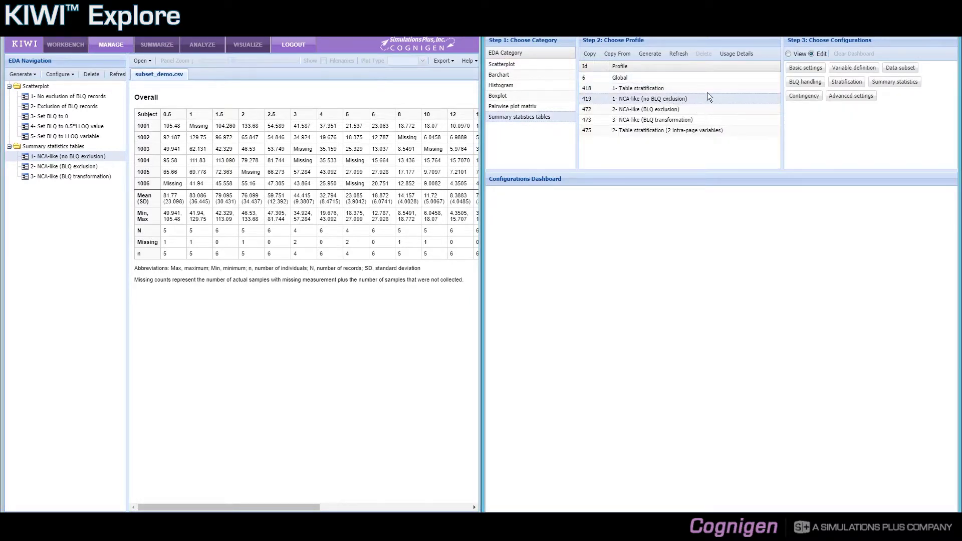
click(800, 69)
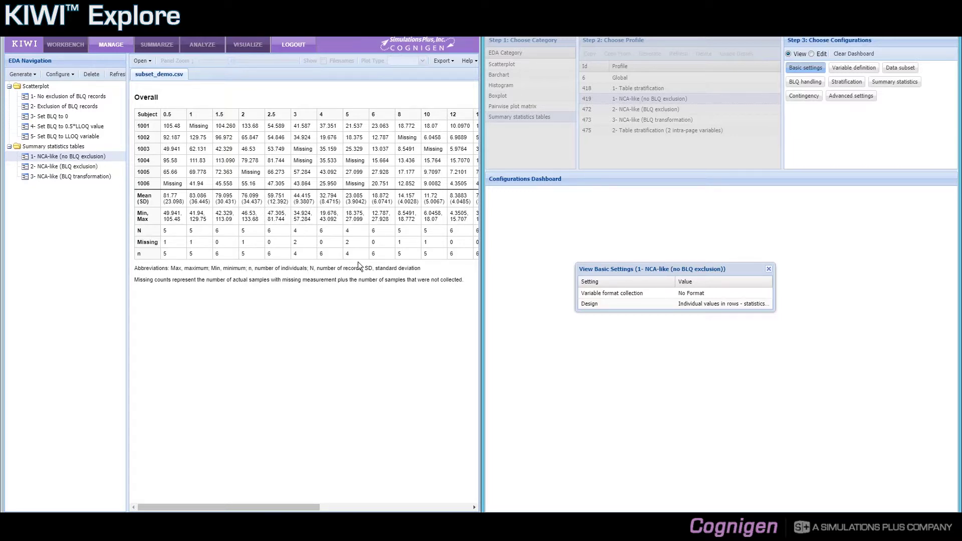
click(768, 268)
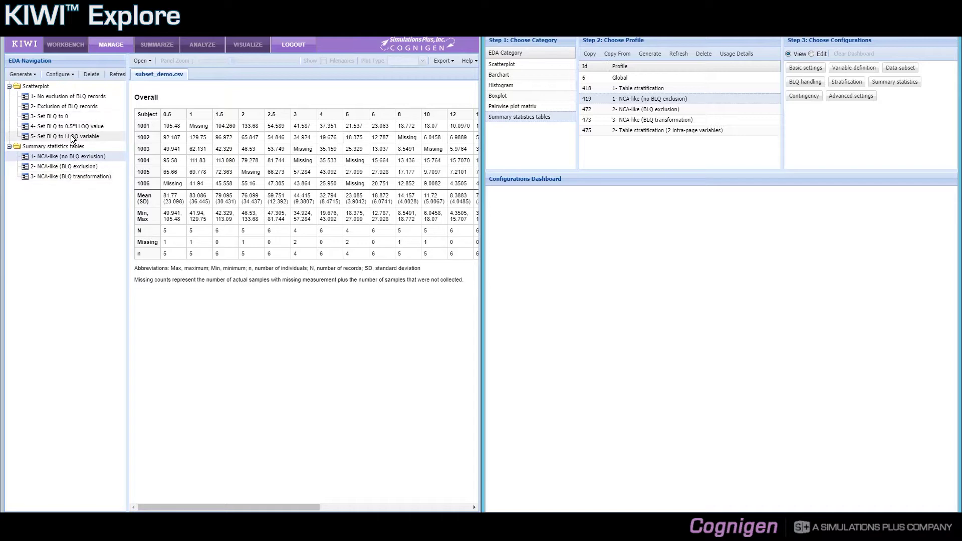
- Display the "2- NCA-like (BLQ exclusion)" summary statistics table and review the matching profile's BLQ handling settings in view mode
click(75, 167)
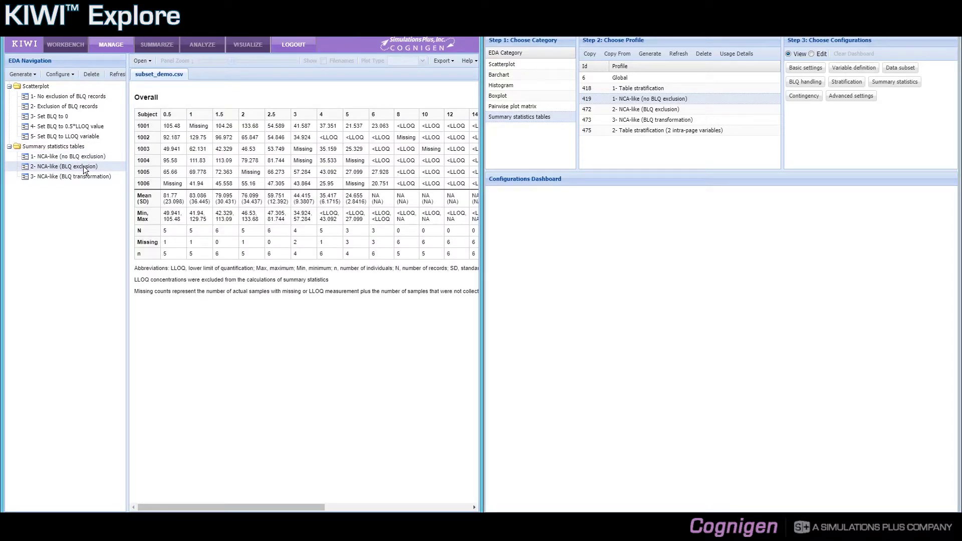
click(629, 109)
click(798, 54)
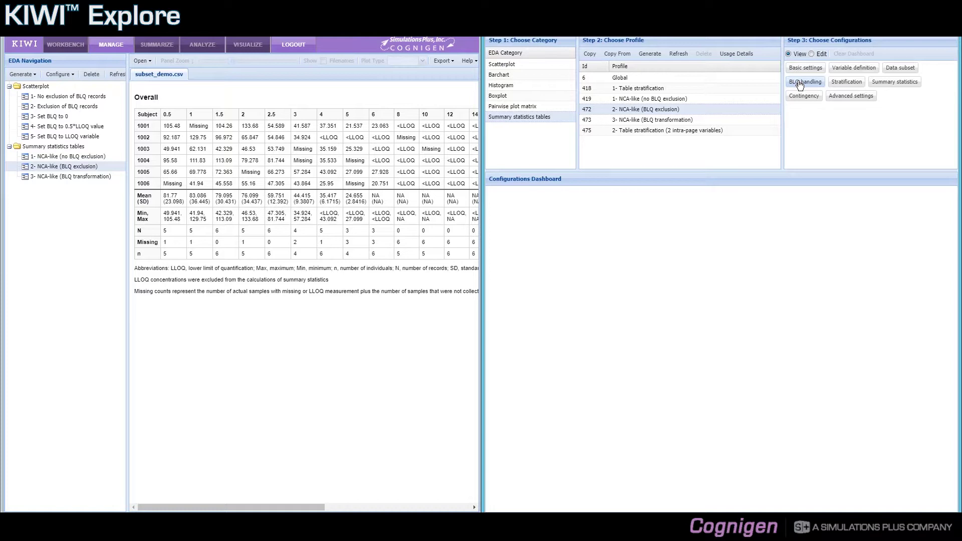
click(800, 83)
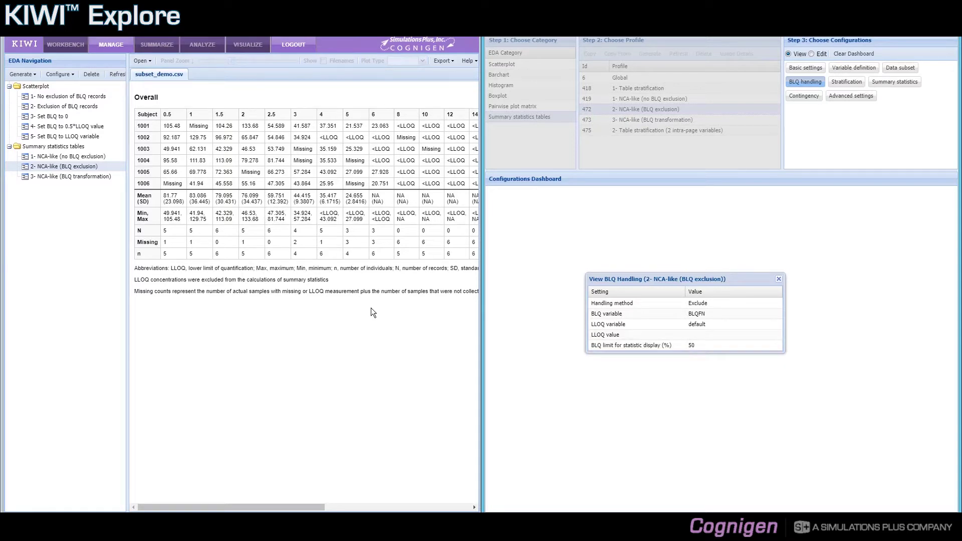
- Widen the table pane and examine subject 1002's entry at time 4 and the N values at times 2.5 and 4
drag(480, 251, 535, 252)
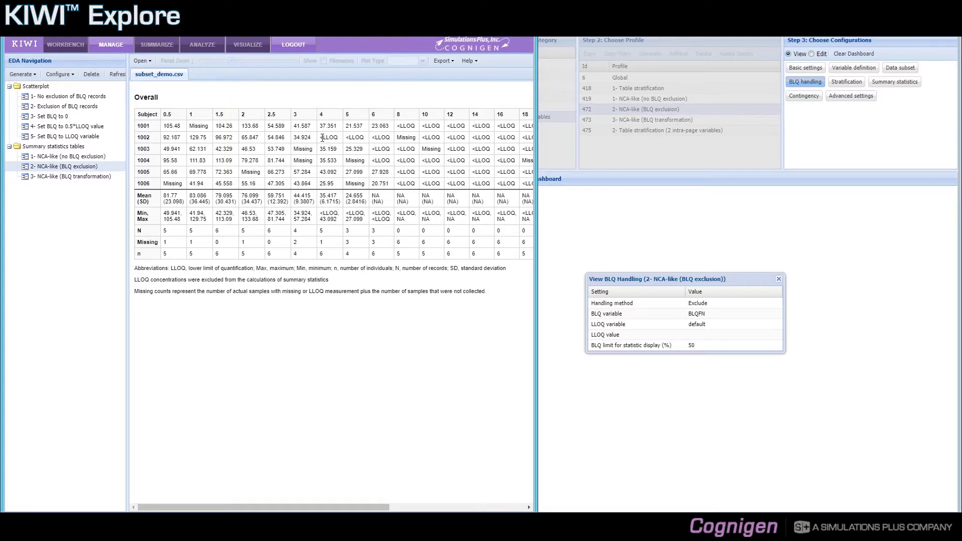
drag(320, 138, 337, 139)
double_click(269, 230)
double_click(324, 230)
- Display the "3- NCA-like (BLQ transformation)" summary statistics table and review its profile's BLQ handling settings in view mode
click(94, 176)
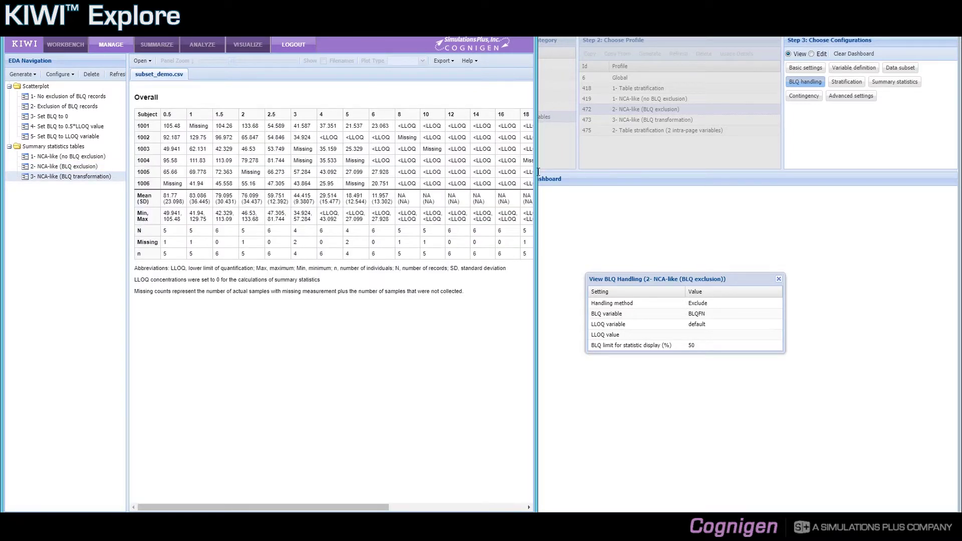
click(778, 279)
click(676, 121)
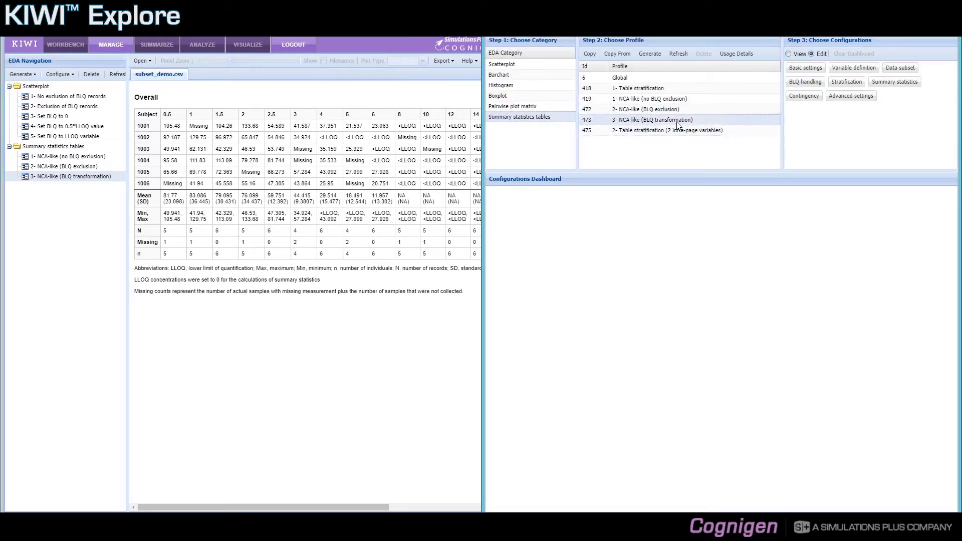
click(789, 54)
click(800, 84)
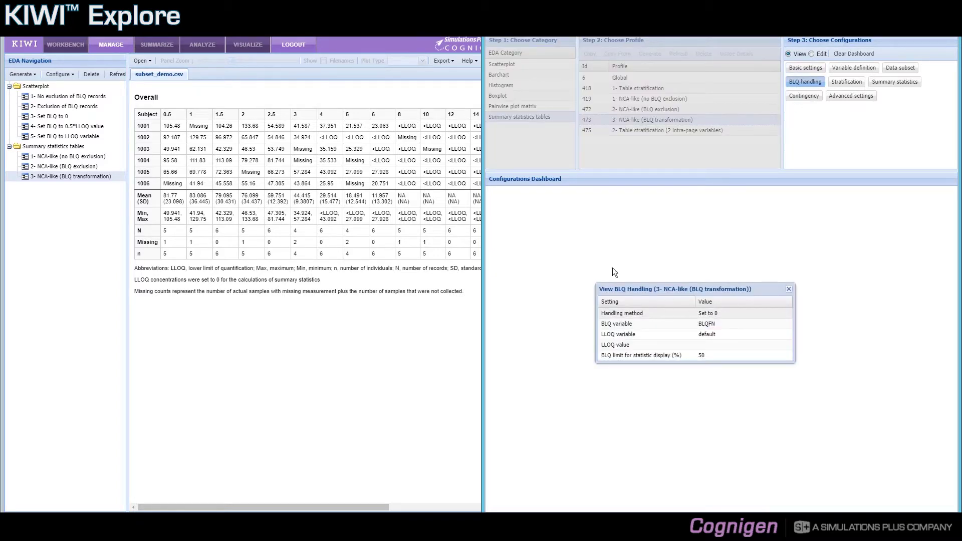
- Examine the N value at time 4 in the widened table pane and compare with the "1- NCA-like (no BLQ exclusion)" table
drag(484, 232, 541, 233)
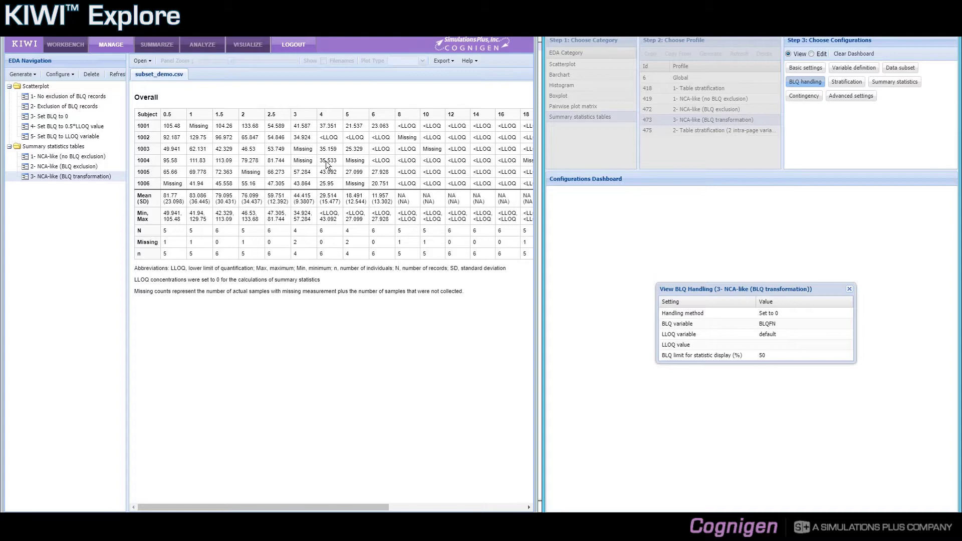
double_click(322, 230)
click(101, 157)
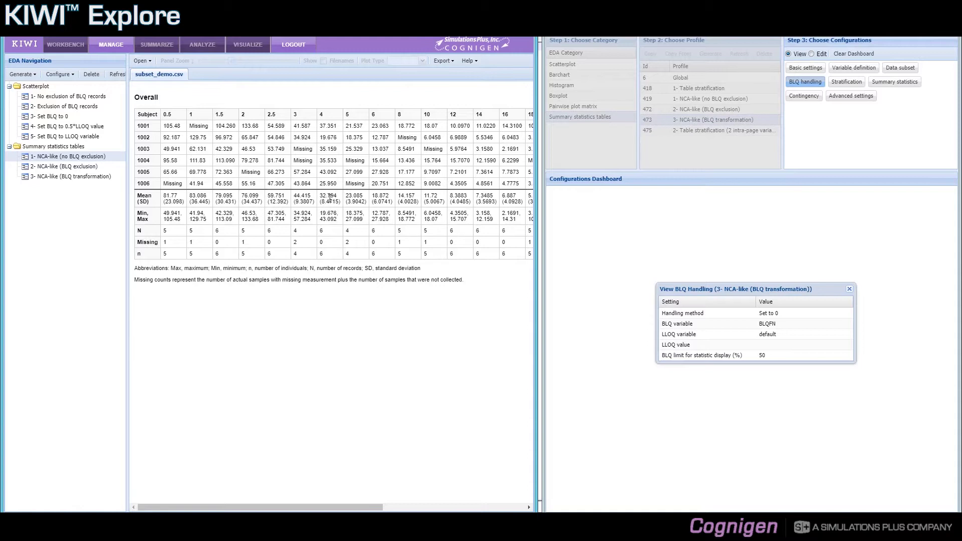
- Return to the "3- NCA-like (BLQ transformation)" table and examine its statistics across the higher time columns
click(87, 175)
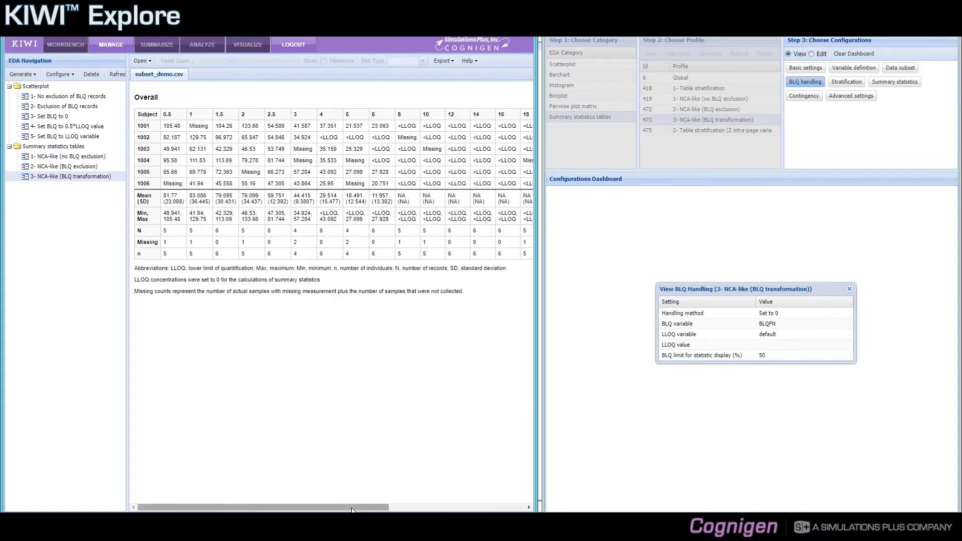
drag(360, 508, 458, 507)
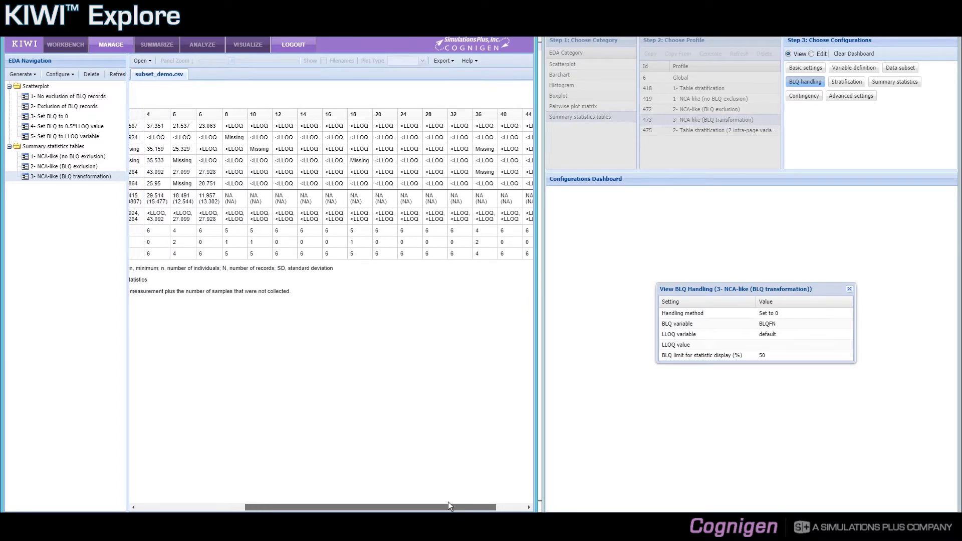
drag(458, 504, 325, 499)
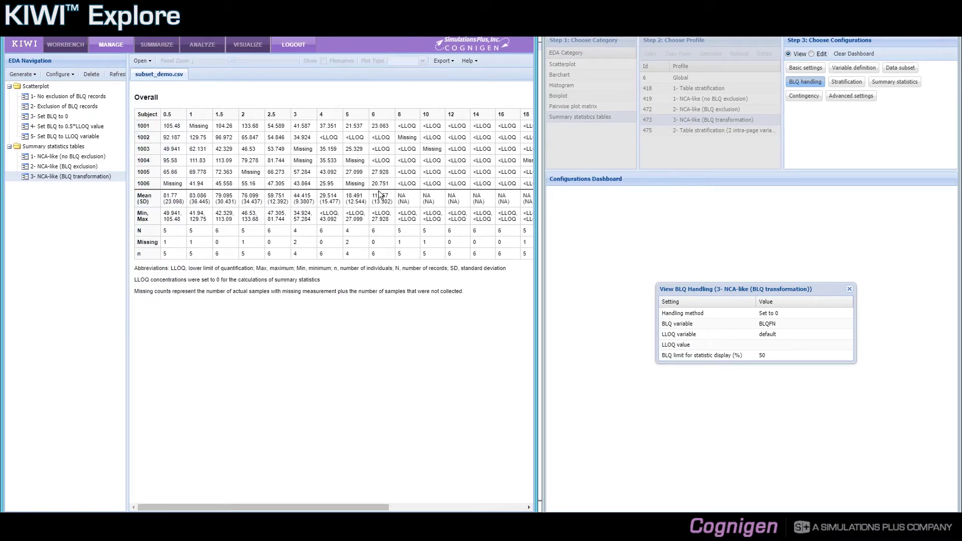
- Display the "2- NCA-like (BLQ exclusion)" table again and reposition the BLQ handling settings window beside it for comparison
click(82, 168)
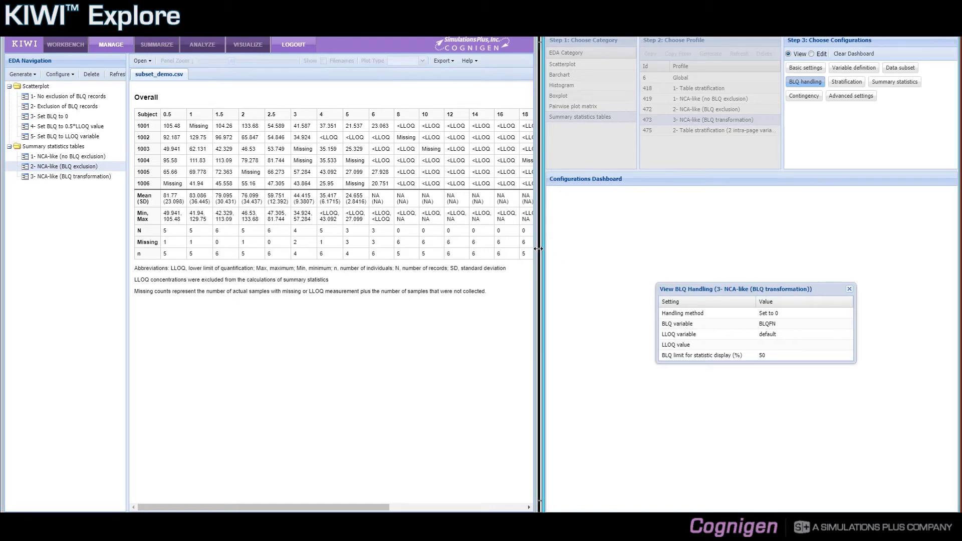
drag(538, 249, 534, 248)
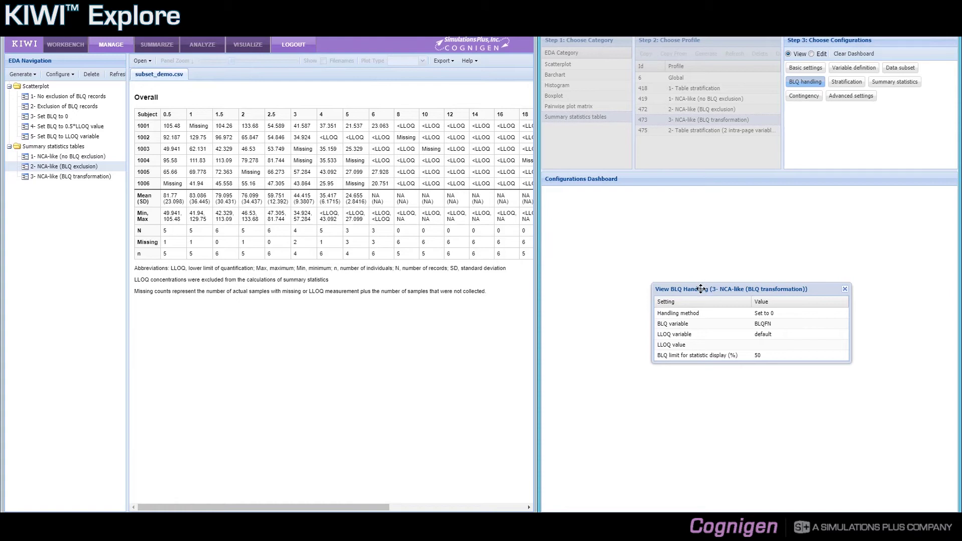
drag(700, 289, 694, 269)
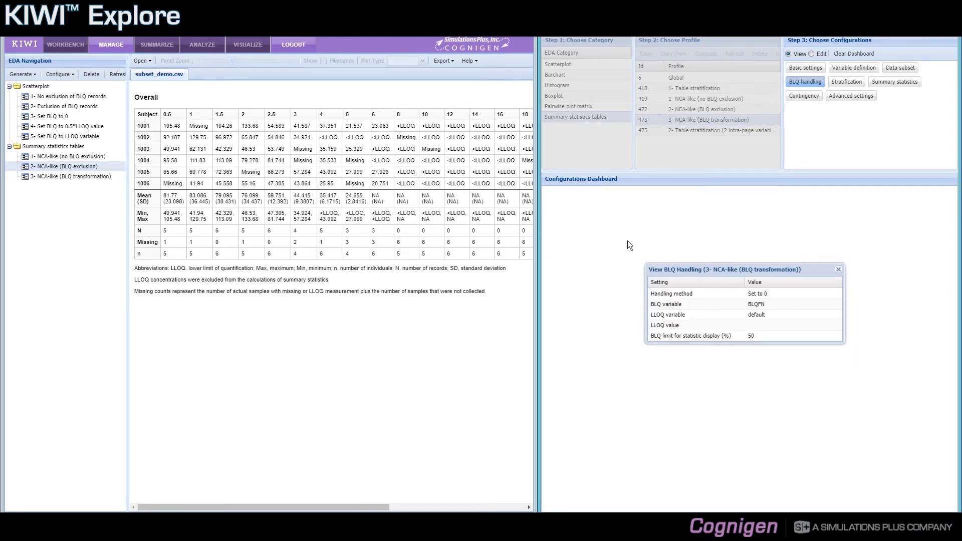